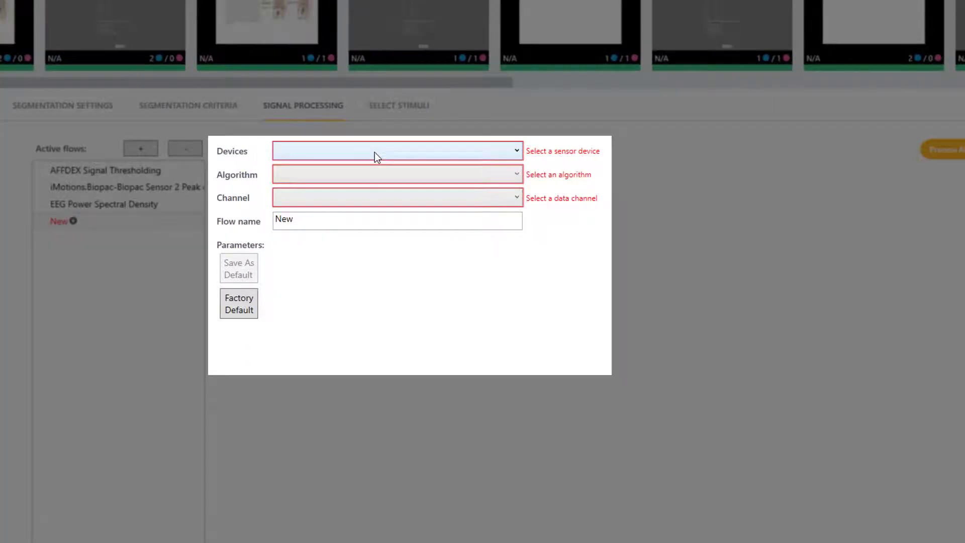
- Set the flow's sensor device to EEG (LslSensor) and list its available algorithms
left_click(375, 156)
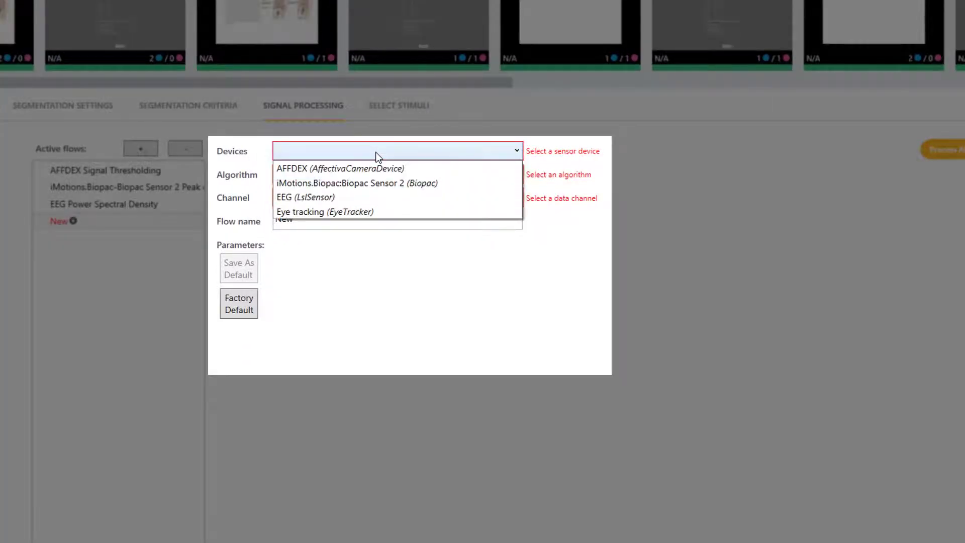
left_click(439, 198)
left_click(445, 175)
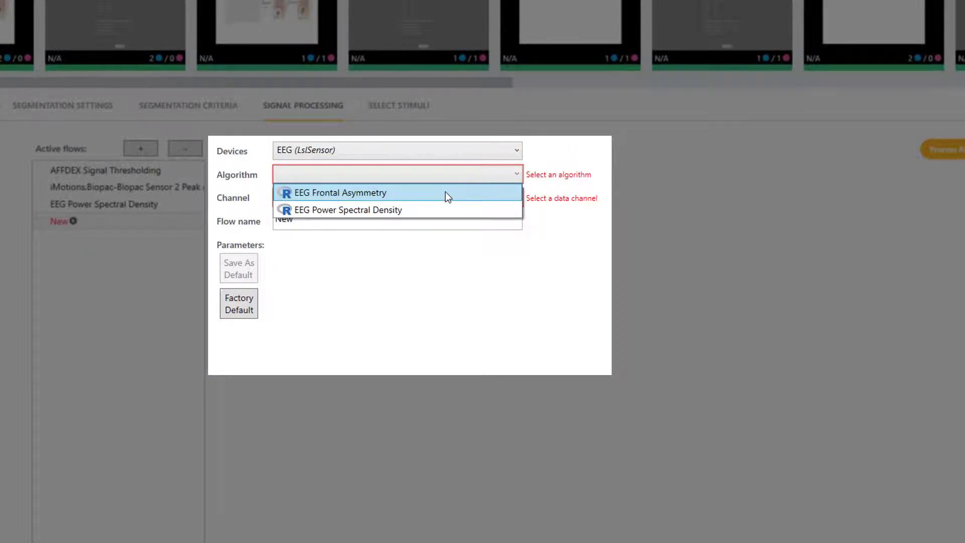